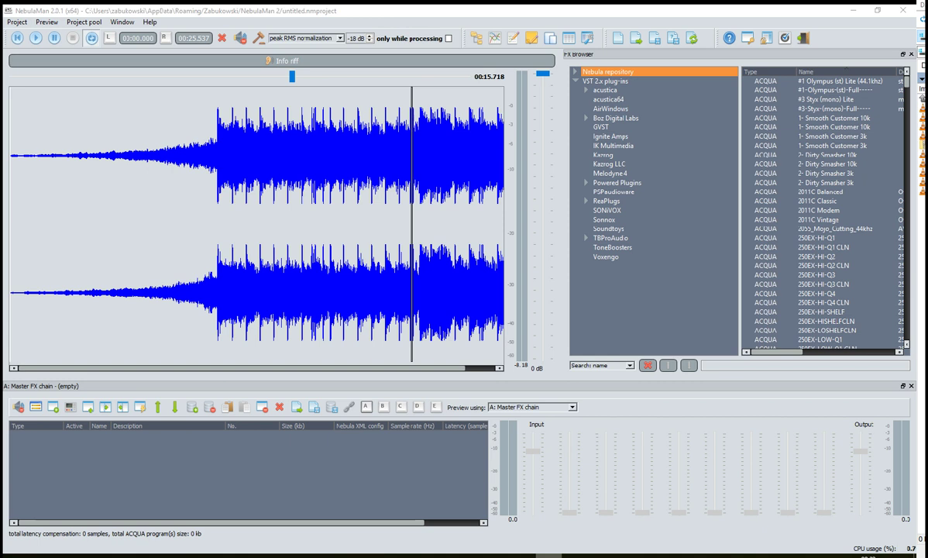
pyautogui.click(281, 12)
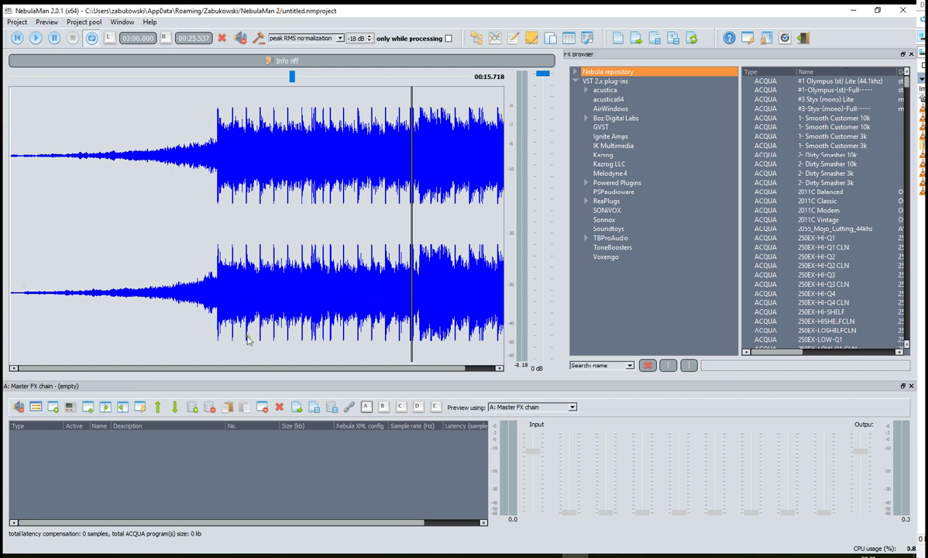
pyautogui.click(246, 368)
pyautogui.moveTo(247, 367)
pyautogui.mouseDown()
pyautogui.moveTo(300, 374)
pyautogui.moveTo(233, 373)
pyautogui.moveTo(288, 370)
pyautogui.mouseUp()
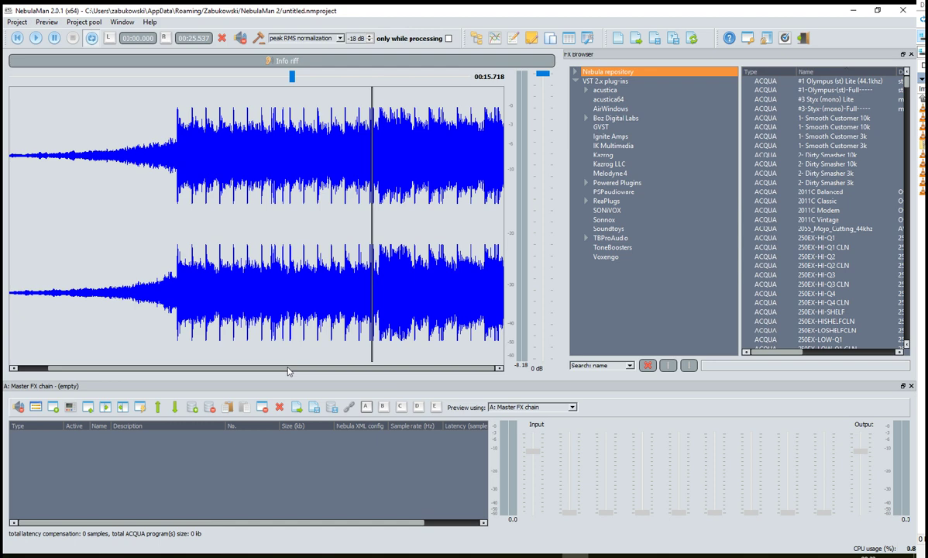
pyautogui.moveTo(288, 371); pyautogui.dragTo(221, 375)
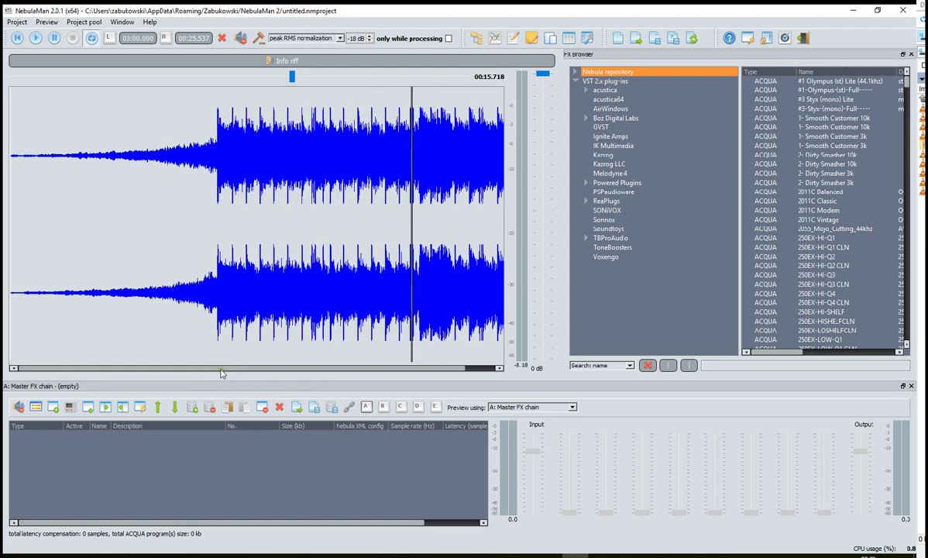
pyautogui.moveTo(221, 372)
pyautogui.mouseDown()
pyautogui.moveTo(249, 364)
pyautogui.moveTo(210, 374)
pyautogui.mouseUp()
pyautogui.moveTo(209, 374)
pyautogui.mouseDown()
pyautogui.moveTo(248, 369)
pyautogui.moveTo(198, 370)
pyautogui.mouseUp()
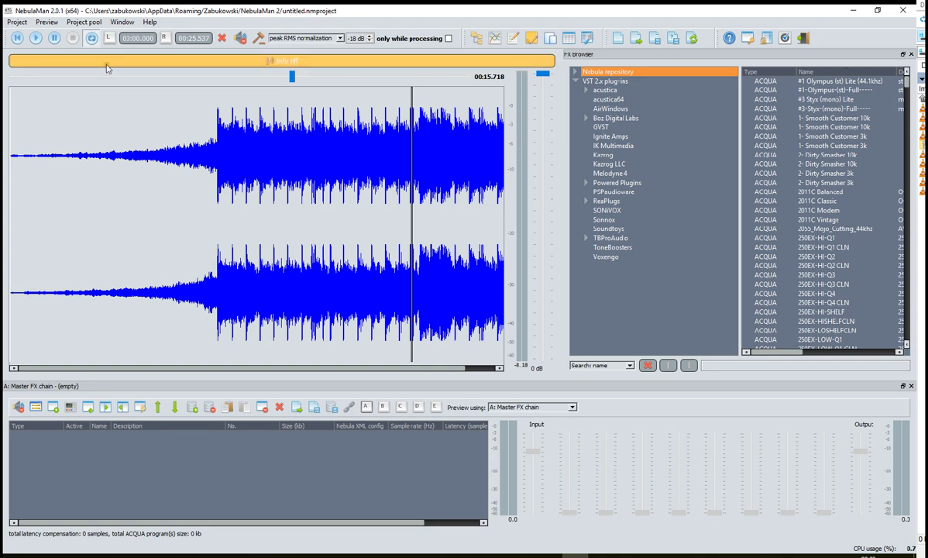
# Load the WAV file "Ride With Me (MJ - Phunk Jaxx)" as the preview audio and view its full waveform.
pyautogui.click(236, 65)
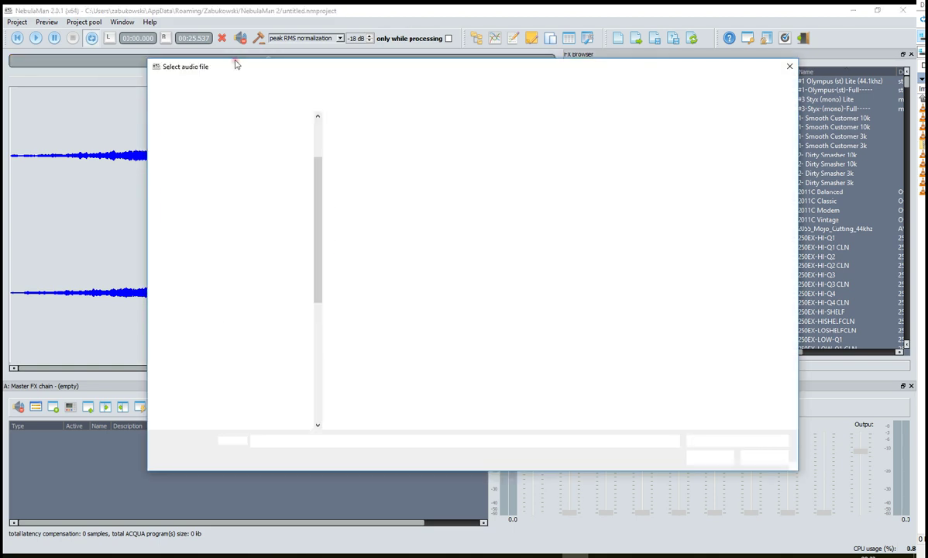
pyautogui.moveTo(227, 64); pyautogui.dragTo(181, 59)
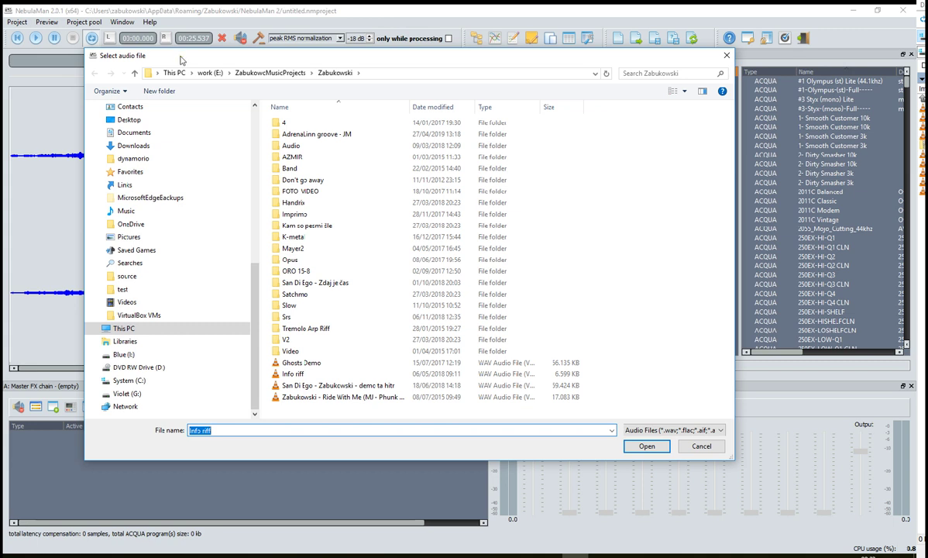
pyautogui.click(304, 397)
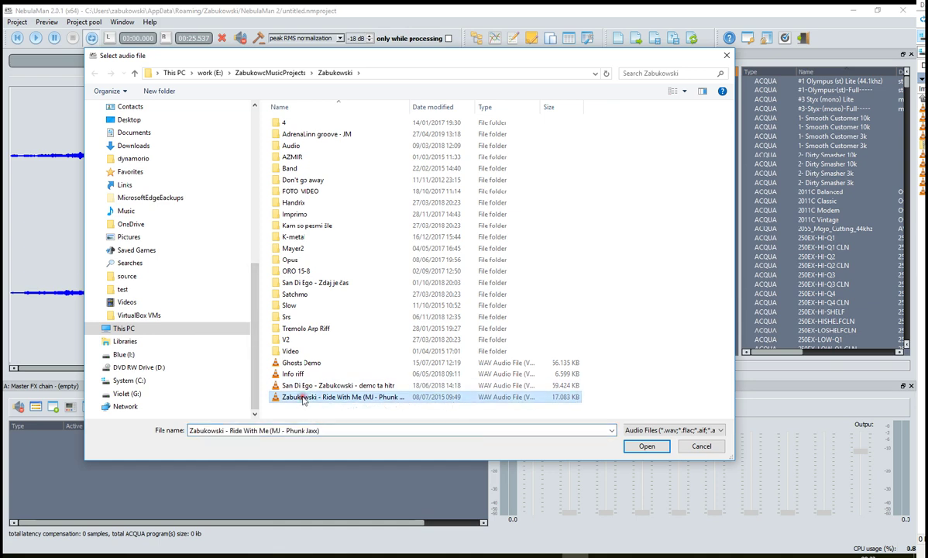
pyautogui.click(647, 446)
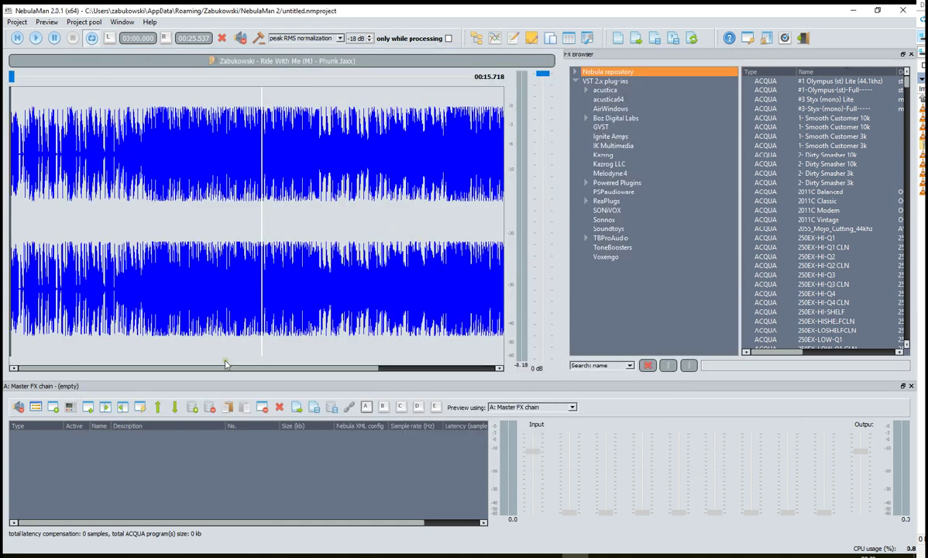
pyautogui.click(395, 367)
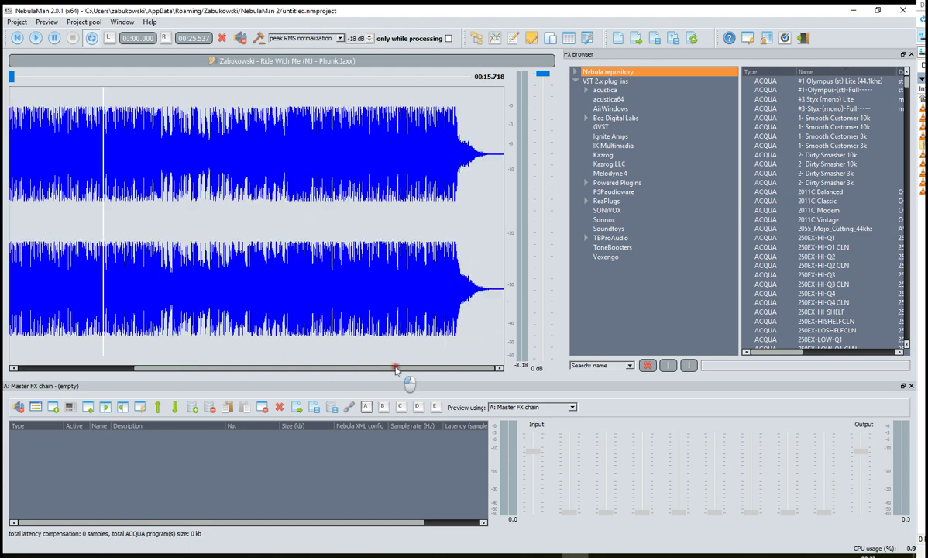
pyautogui.moveTo(394, 368); pyautogui.dragTo(244, 368)
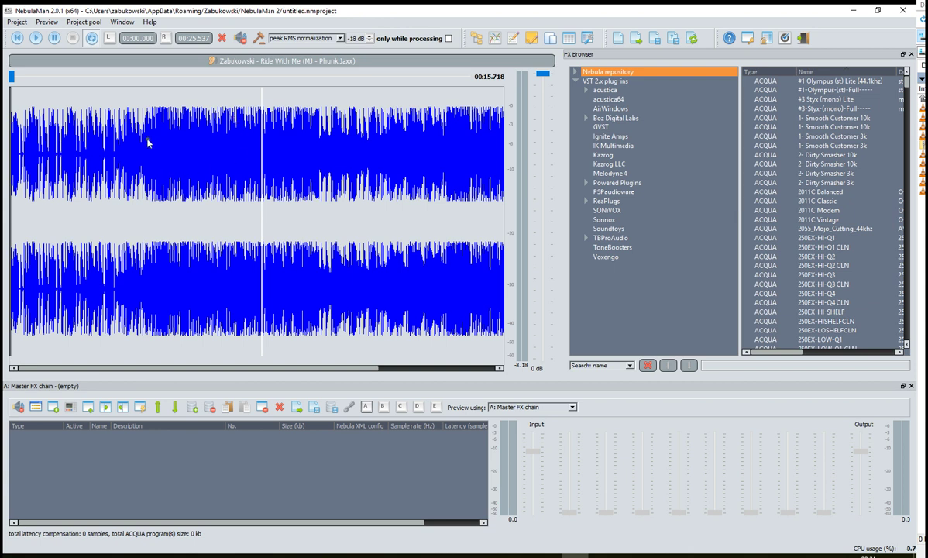
# Preview the track from about 18.7 seconds and lower the preview volume to -8 dB and finally -16 dB.
pyautogui.moveTo(136, 169); pyautogui.dragTo(190, 203)
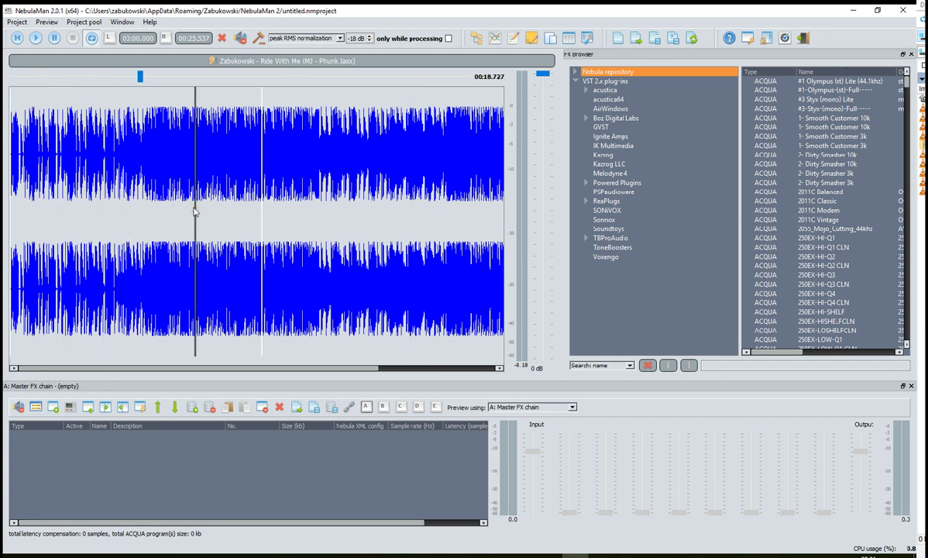
pyautogui.click(35, 44)
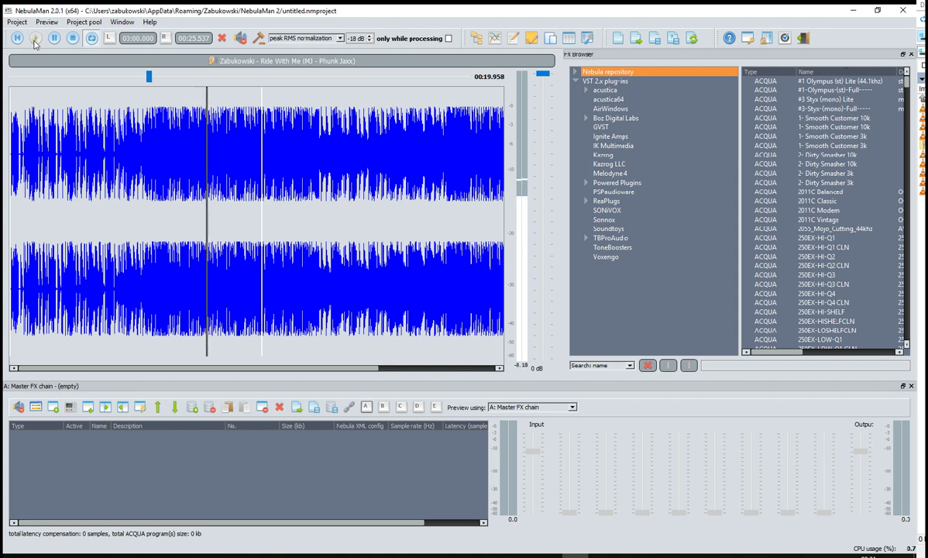
pyautogui.moveTo(542, 73); pyautogui.dragTo(542, 130)
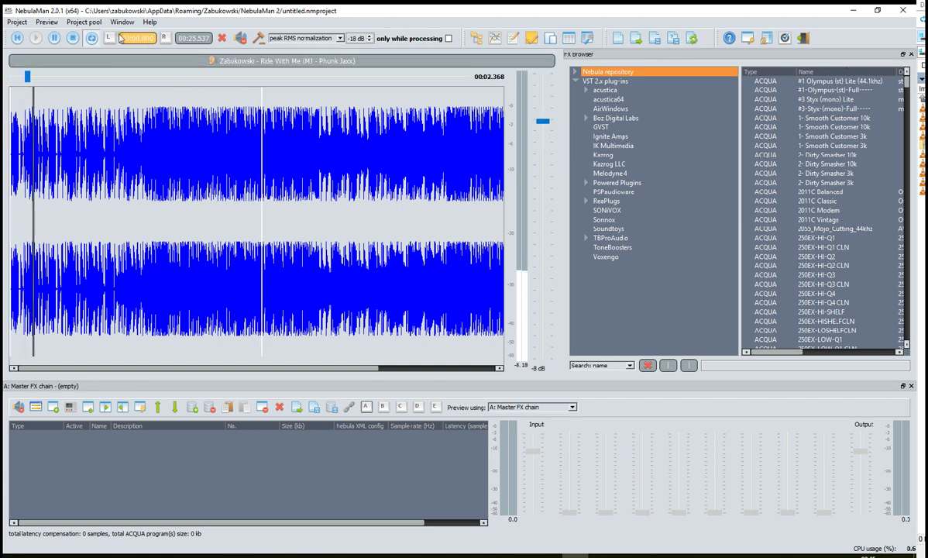
pyautogui.click(71, 38)
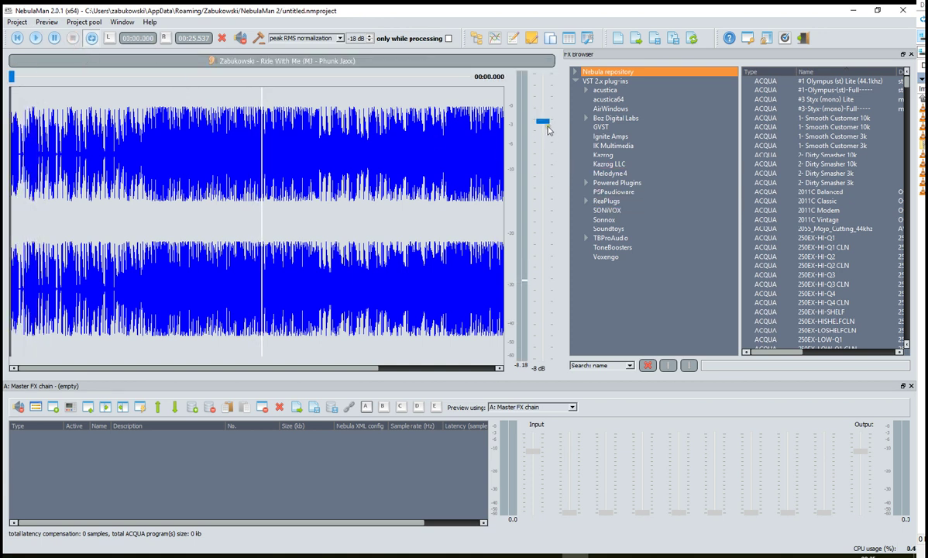
pyautogui.moveTo(545, 125); pyautogui.dragTo(544, 169)
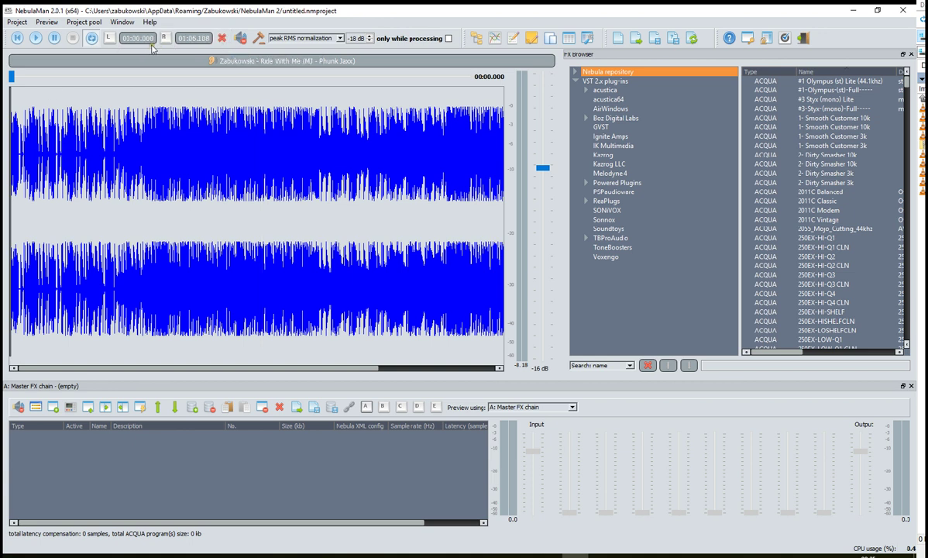
# Test the preview playback by playing the track, seeking forward, pausing, resuming and stopping it.
pyautogui.click(35, 39)
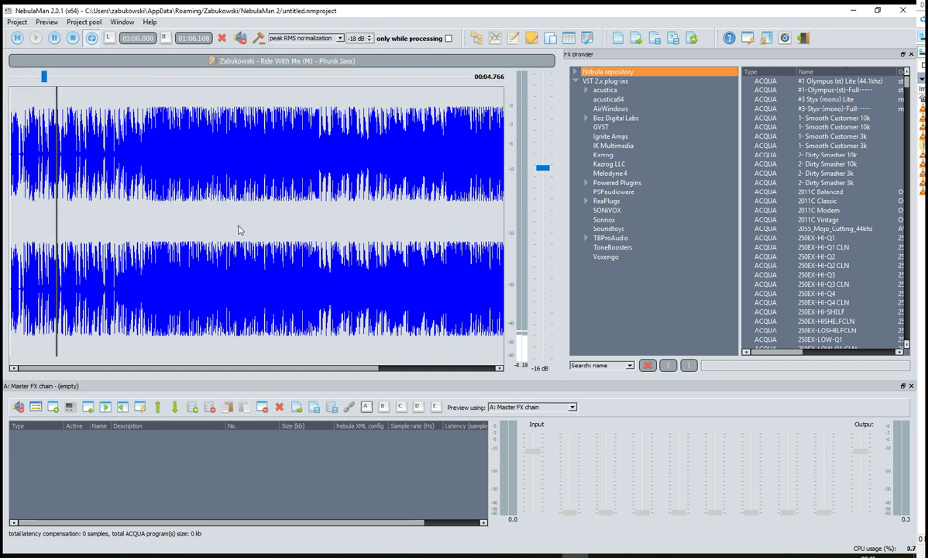
pyautogui.moveTo(51, 76)
pyautogui.mouseDown()
pyautogui.moveTo(384, 79)
pyautogui.moveTo(11, 79)
pyautogui.moveTo(271, 77)
pyautogui.mouseUp()
pyautogui.press('space')
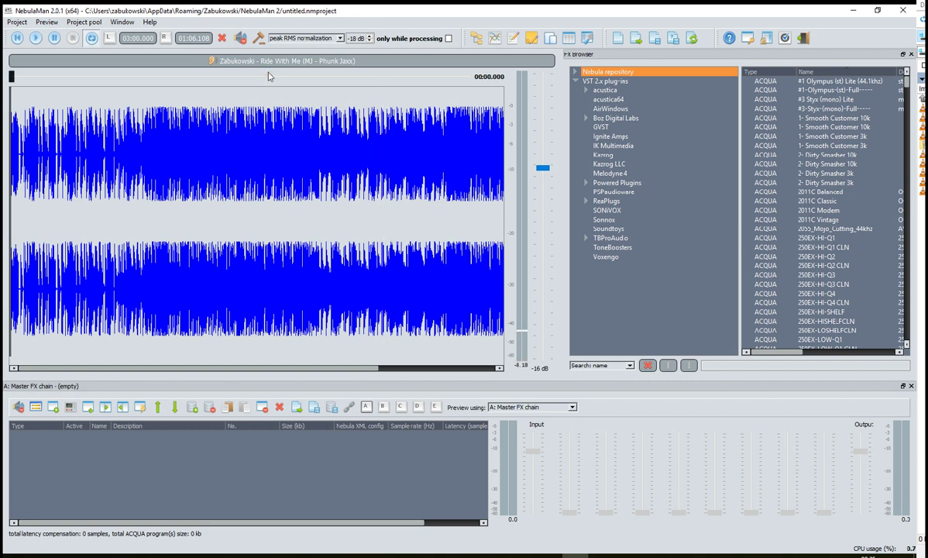
pyautogui.click(54, 39)
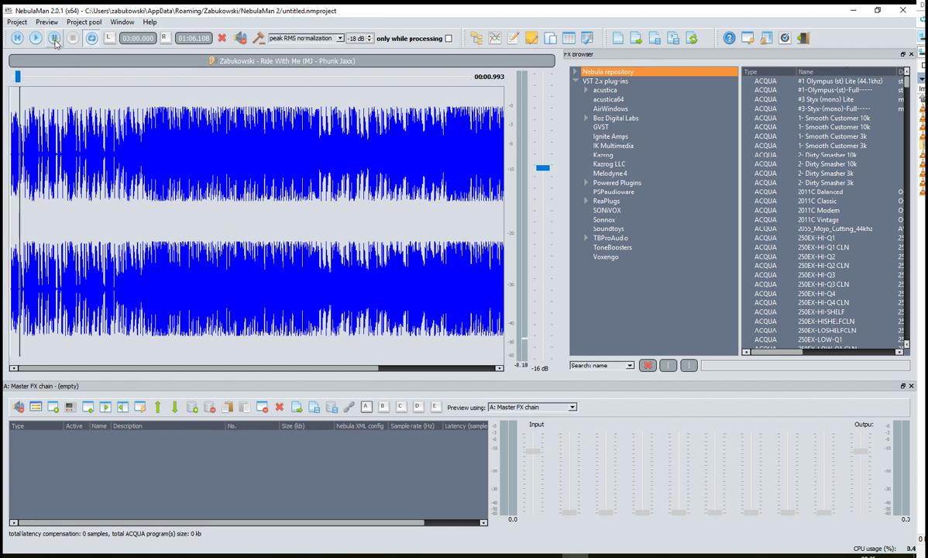
pyautogui.click(36, 41)
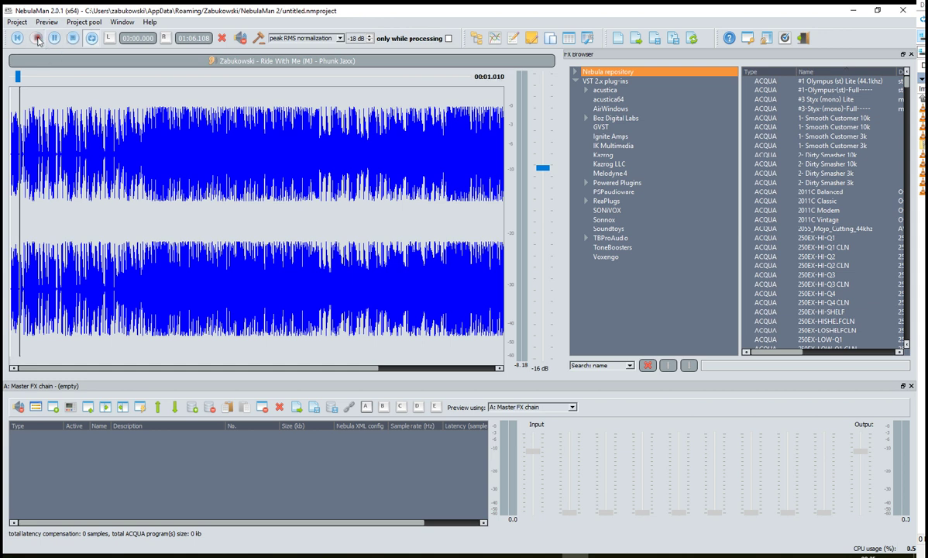
pyautogui.click(74, 41)
# Mark a preview region on the waveform with its left marker at about 10.851 seconds and its right marker at about 20.875 seconds.
pyautogui.click(117, 206)
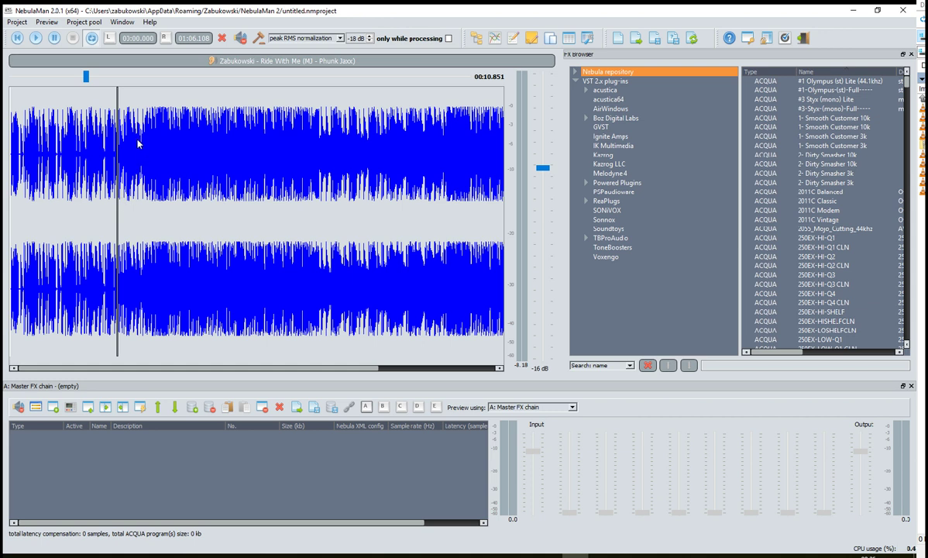
pyautogui.click(112, 41)
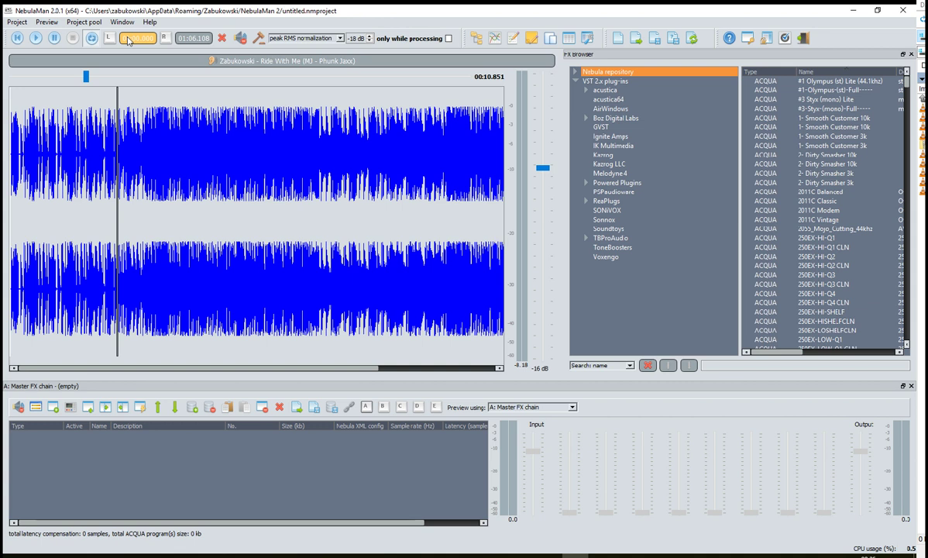
pyautogui.click(271, 167)
pyautogui.click(215, 172)
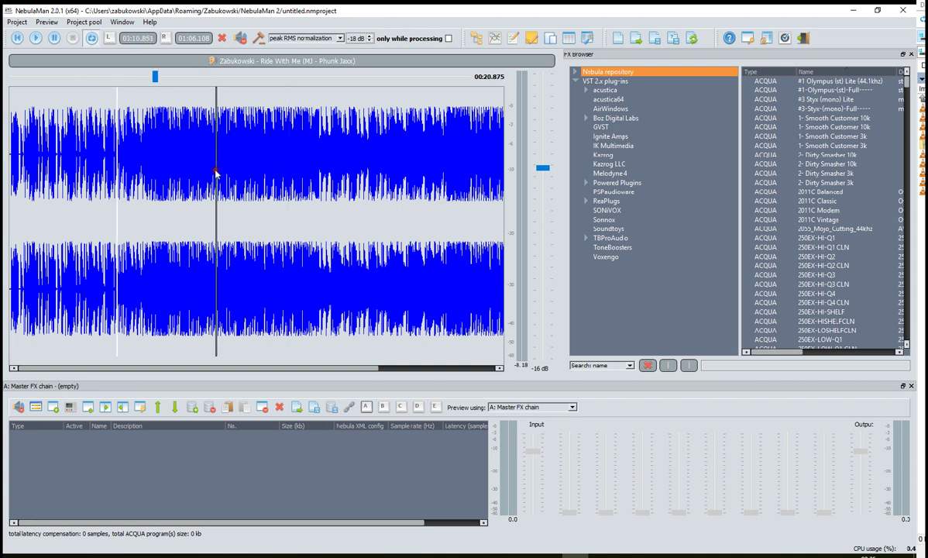
pyautogui.click(189, 41)
pyautogui.click(190, 40)
pyautogui.click(91, 38)
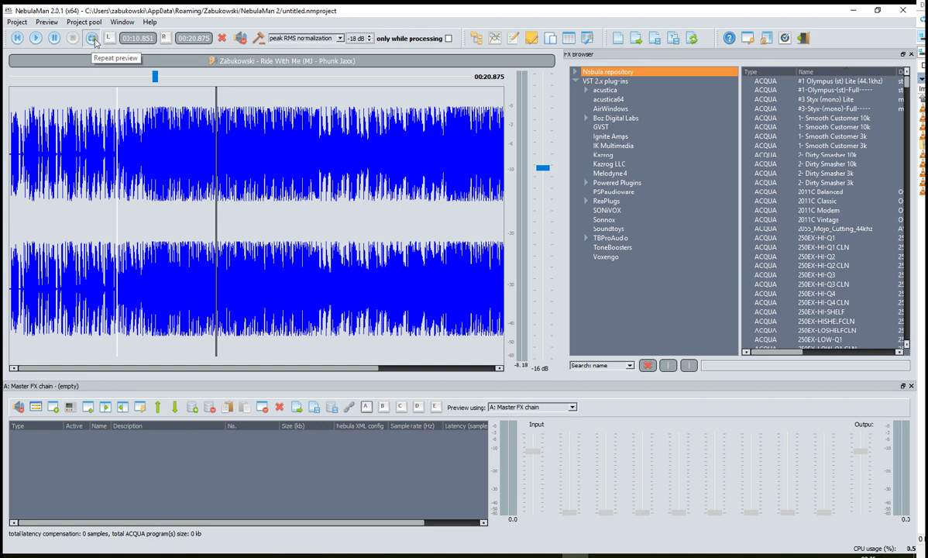
# Place the playhead inside the marked region at about 17.7 seconds and lower the preview volume to -20 dB.
pyautogui.click(120, 139)
pyautogui.click(184, 145)
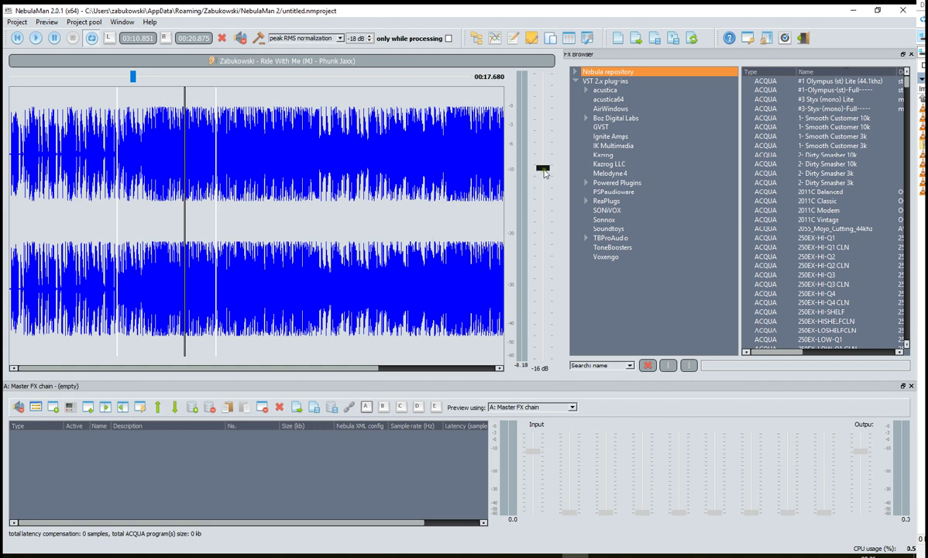
pyautogui.moveTo(543, 167); pyautogui.dragTo(540, 193)
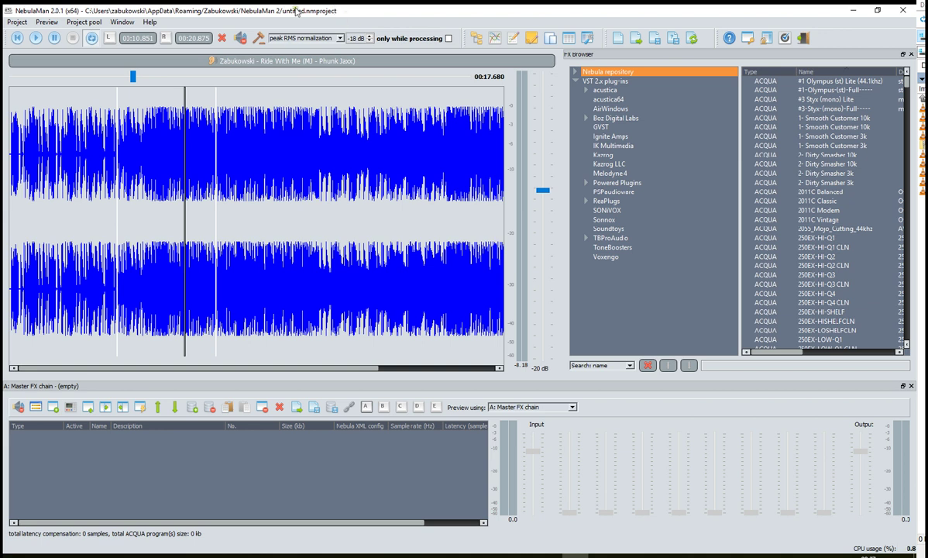
# Examine the available normalization modes and the normalization level setting.
pyautogui.click(339, 39)
pyautogui.click(345, 12)
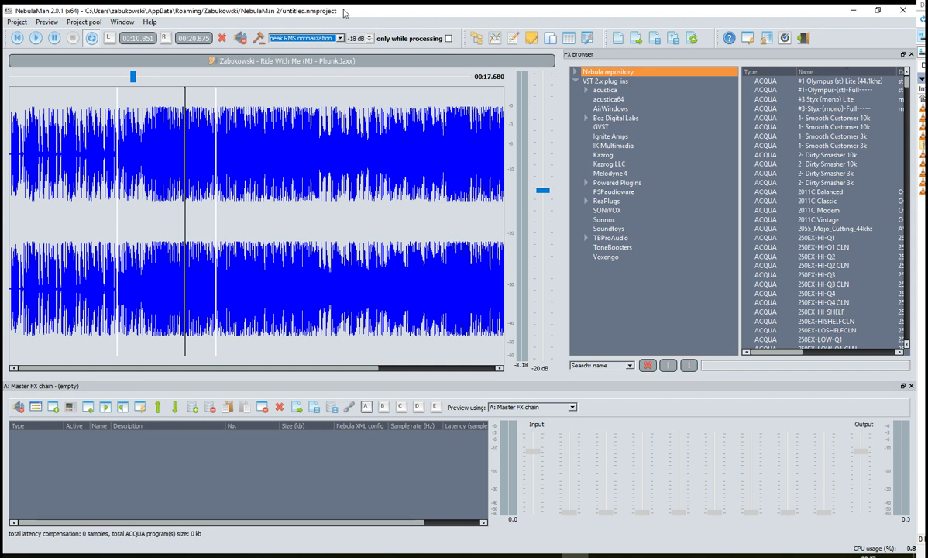
pyautogui.click(303, 40)
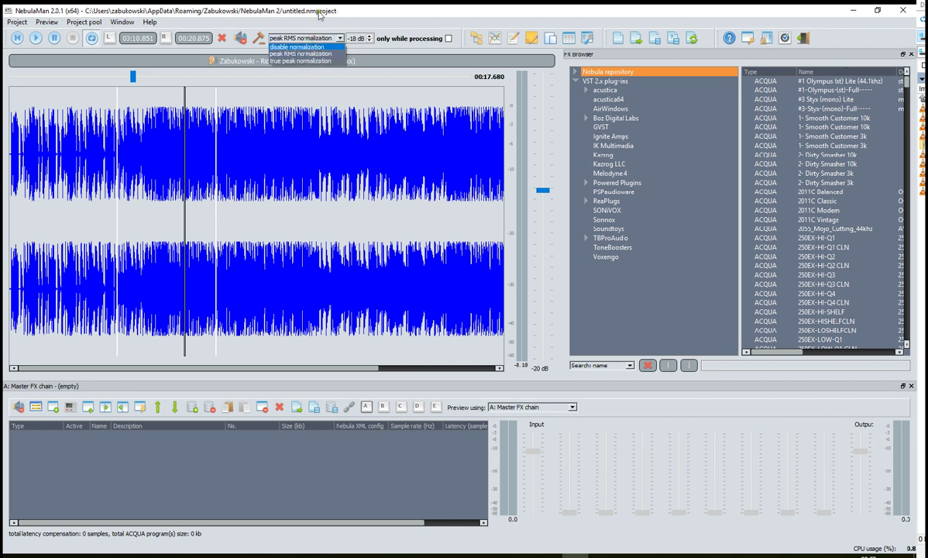
pyautogui.click(319, 16)
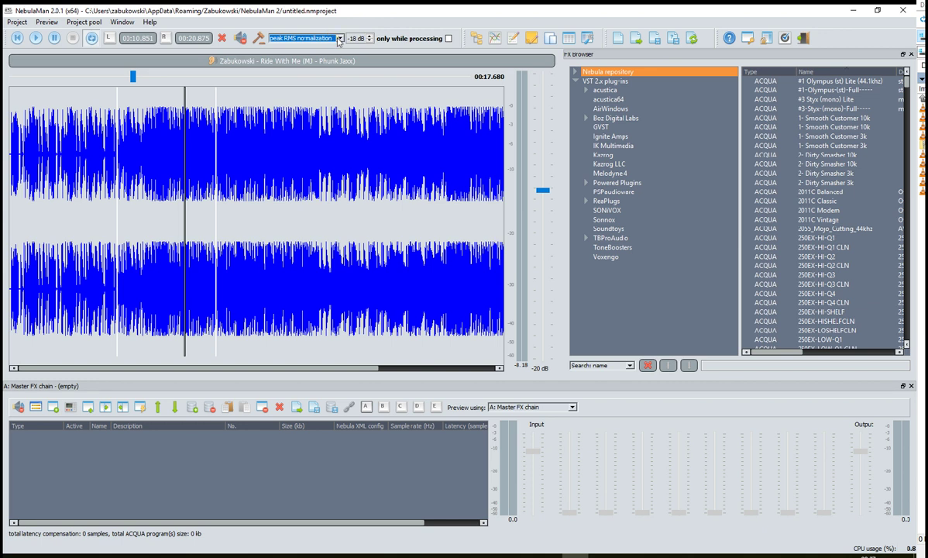
pyautogui.click(339, 39)
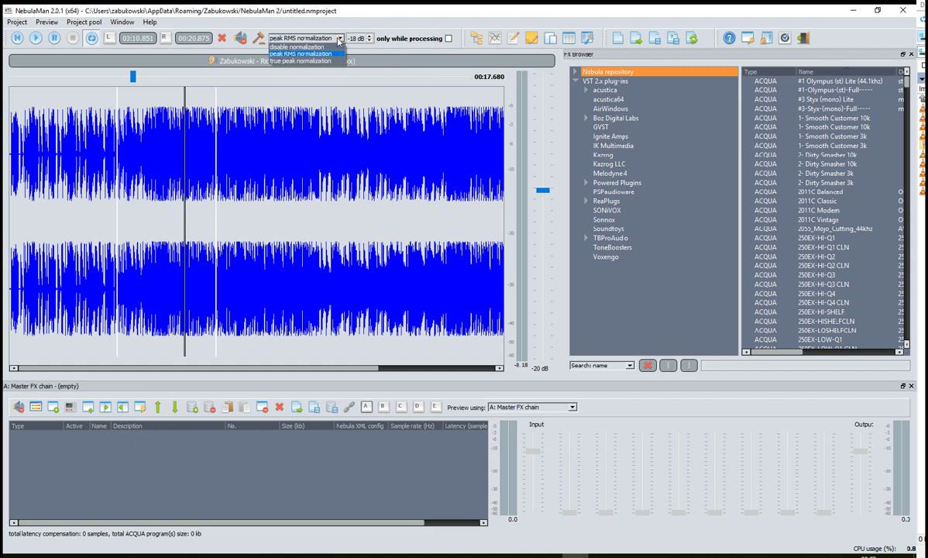
pyautogui.click(339, 15)
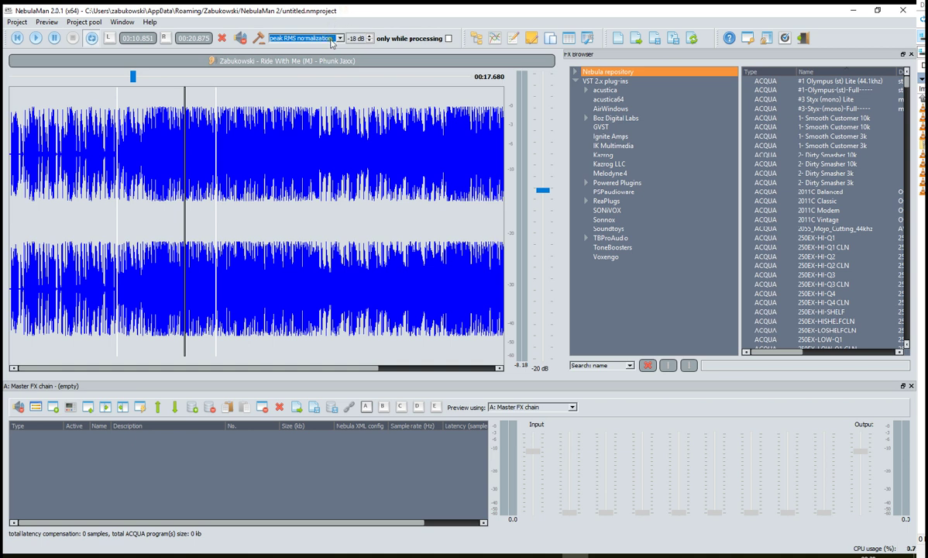
pyautogui.click(340, 38)
pyautogui.click(340, 11)
pyautogui.click(358, 38)
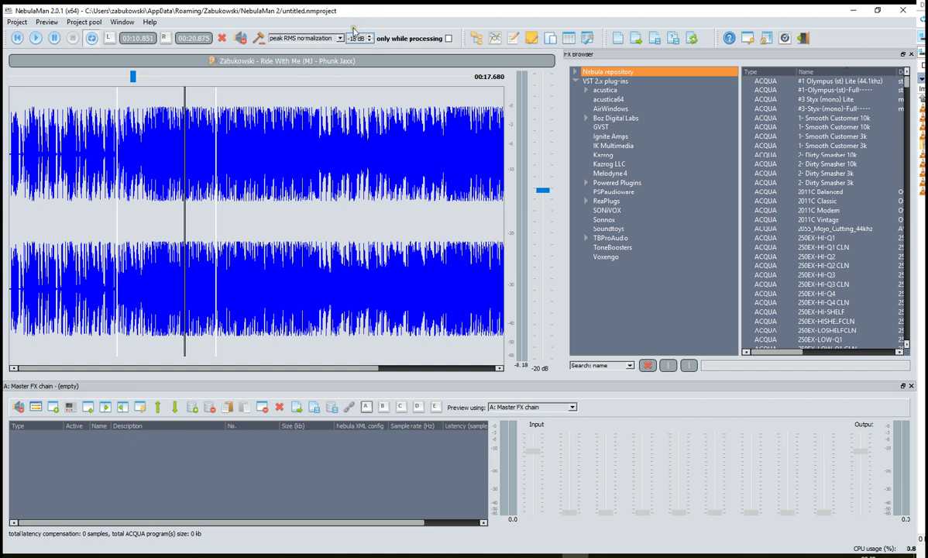
pyautogui.click(300, 38)
pyautogui.click(305, 16)
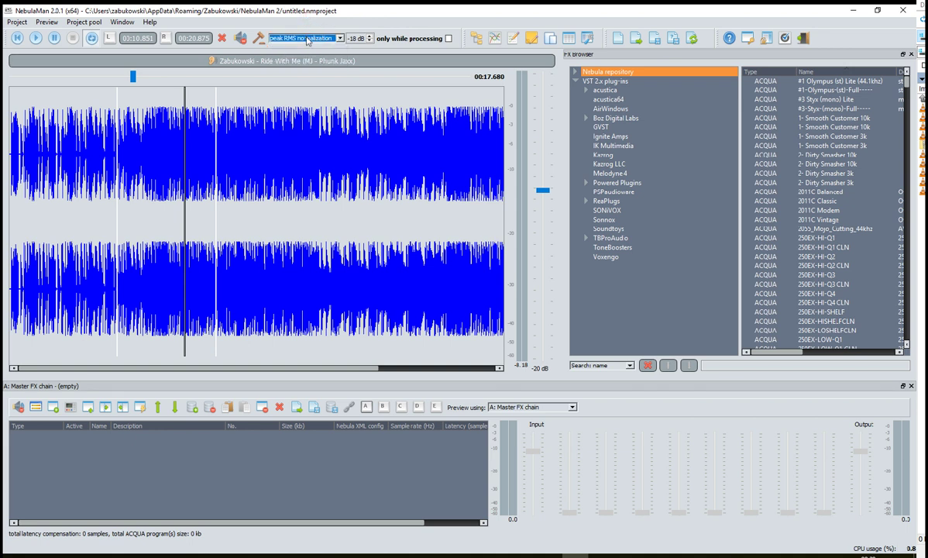
# Switch the normalization mode to true peak normalization and open its level value for editing.
pyautogui.click(307, 39)
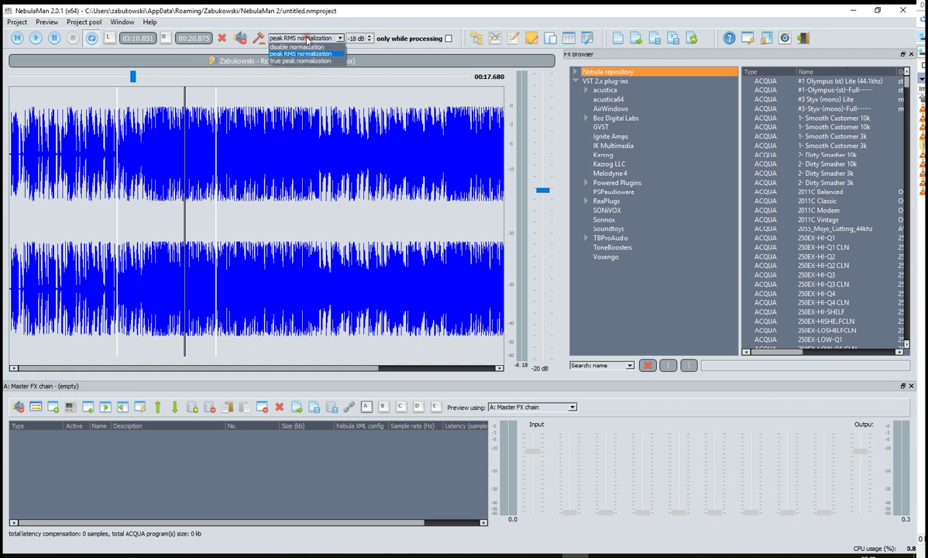
pyautogui.click(300, 62)
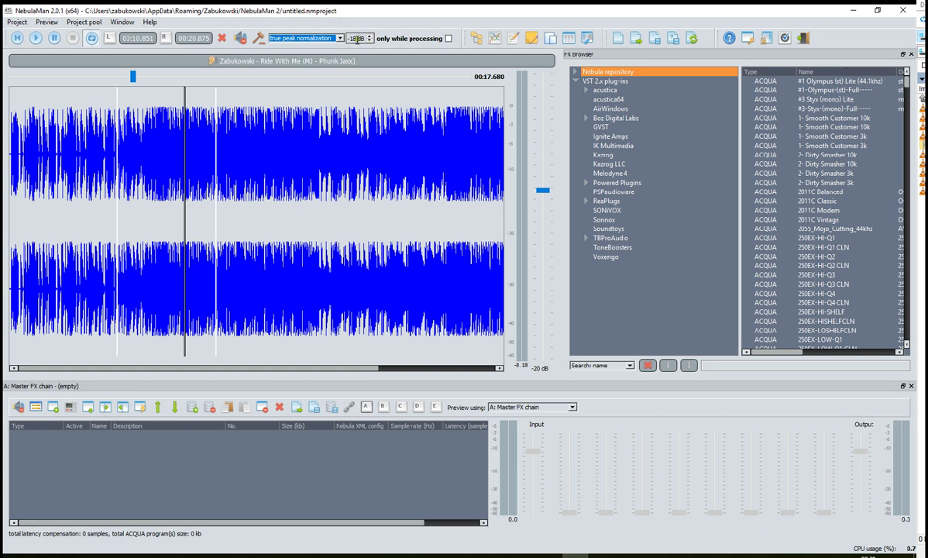
pyautogui.click(353, 40)
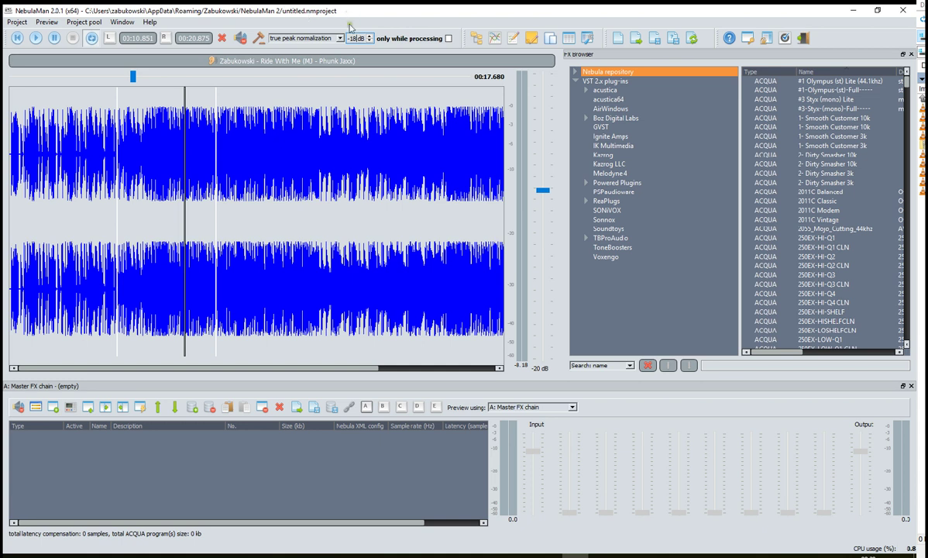
# Set the normalization mode to peak RMS normalization and leave the option to normalize only while processing switched off.
pyautogui.click(310, 38)
pyautogui.click(307, 47)
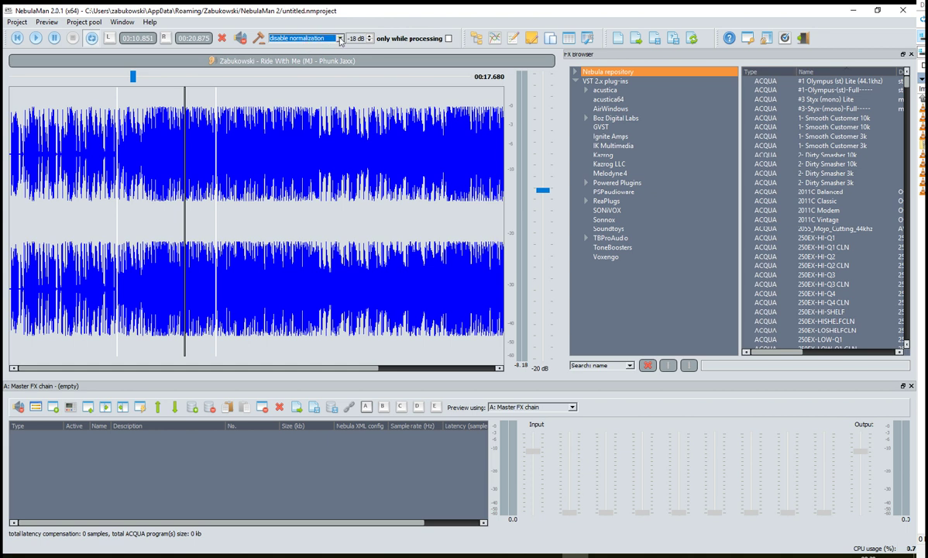
pyautogui.click(339, 39)
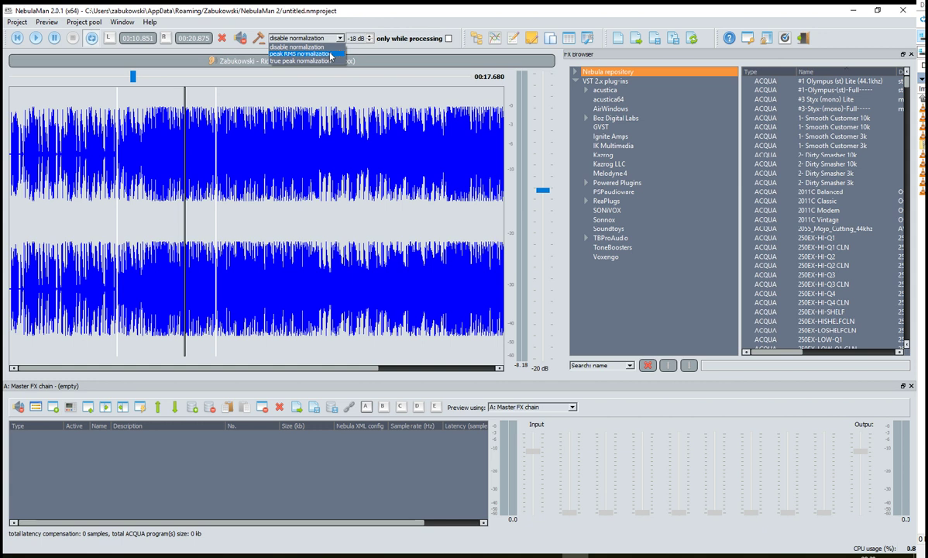
pyautogui.click(330, 54)
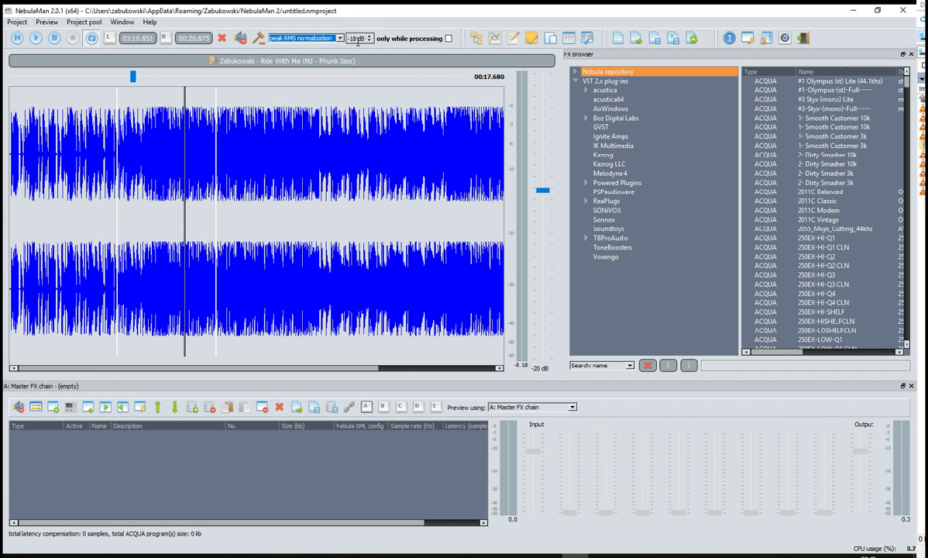
pyautogui.click(449, 40)
pyautogui.click(448, 40)
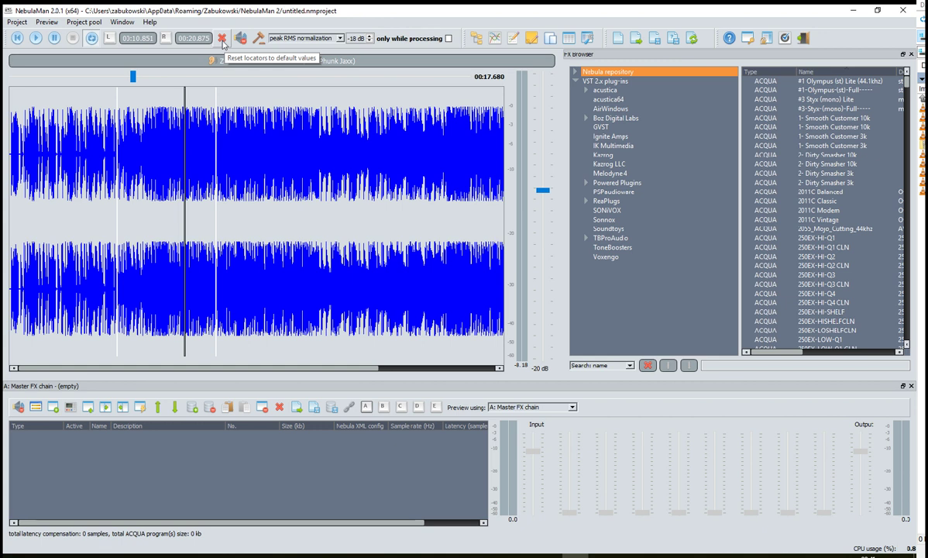
# Reset the preview region locators to their default values and play the track from its beginning at 00:00.000.
pyautogui.click(222, 39)
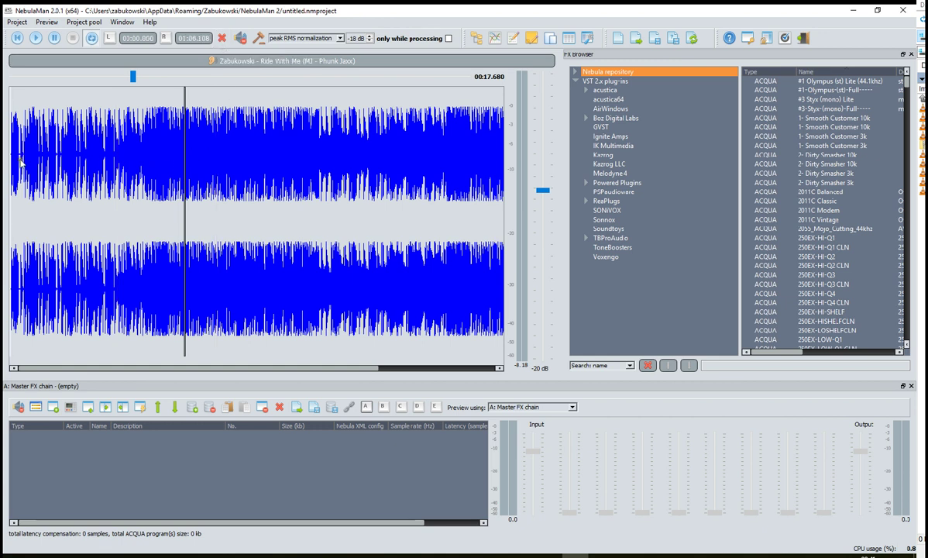
pyautogui.click(133, 77)
pyautogui.moveTo(133, 77); pyautogui.dragTo(12, 76)
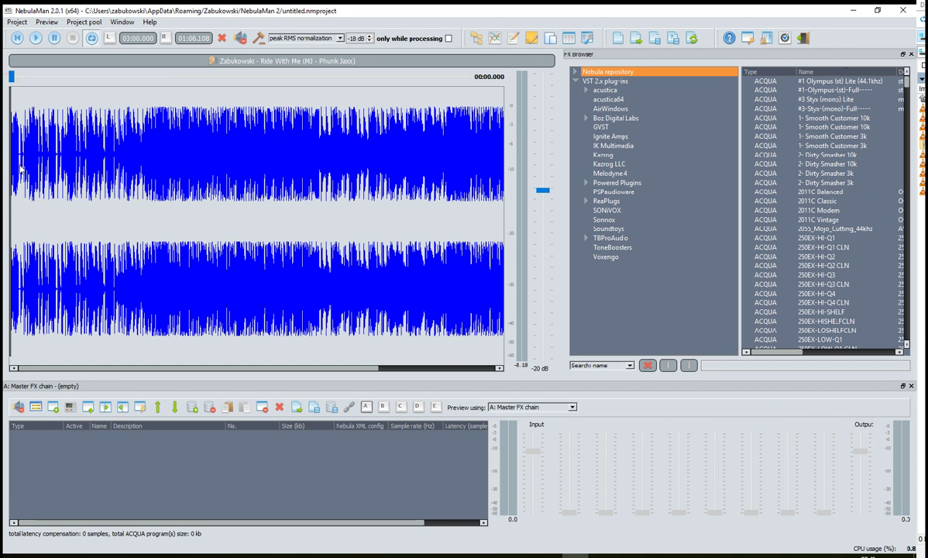
pyautogui.press('space')
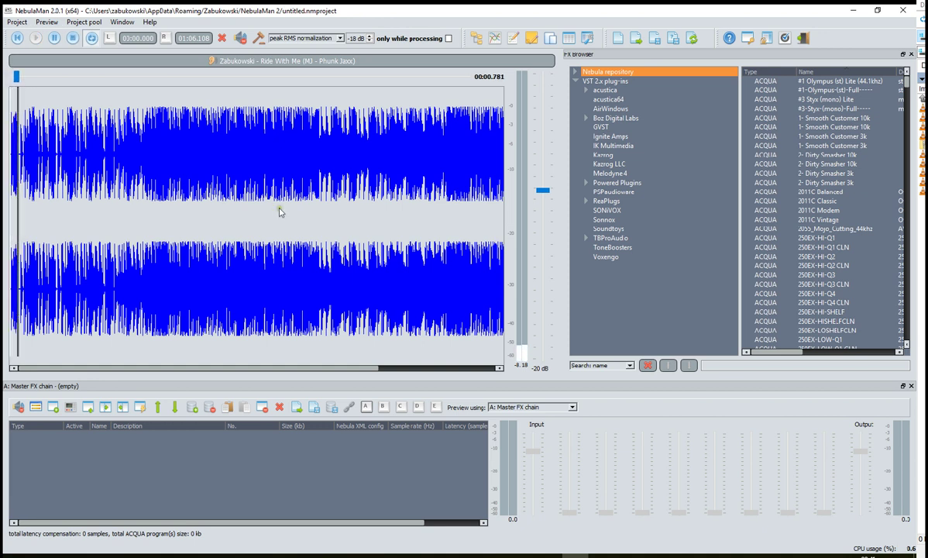